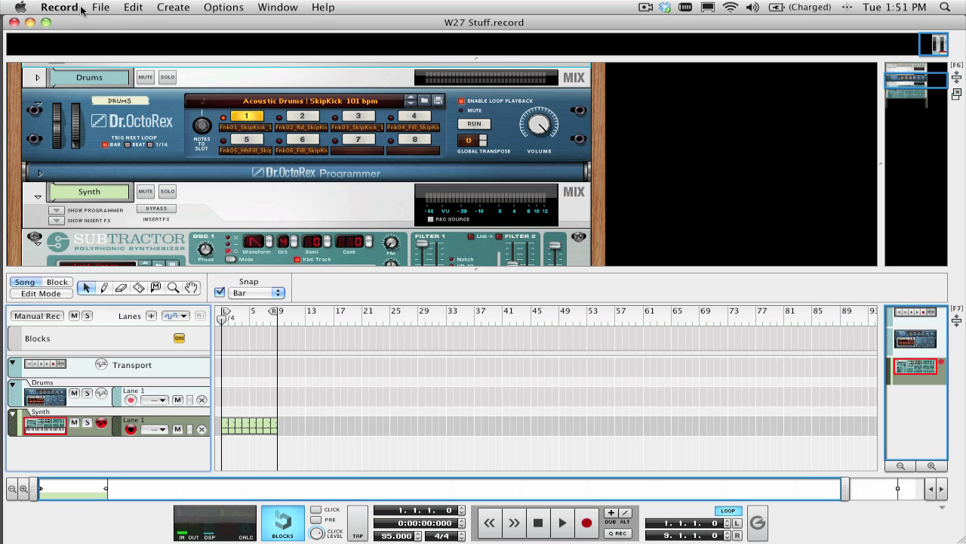
Open Preferences with Cmd+comma to see the ProFire 610 (2) audio device settings.
key("super+comma")
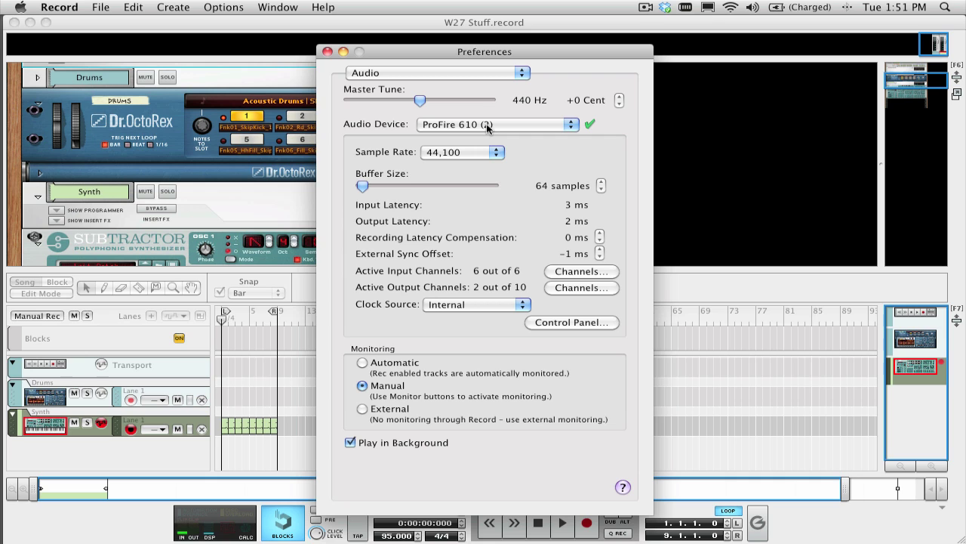
Stay on the Audio preferences page and review and confirm the active input channels.
left_click(444, 72)
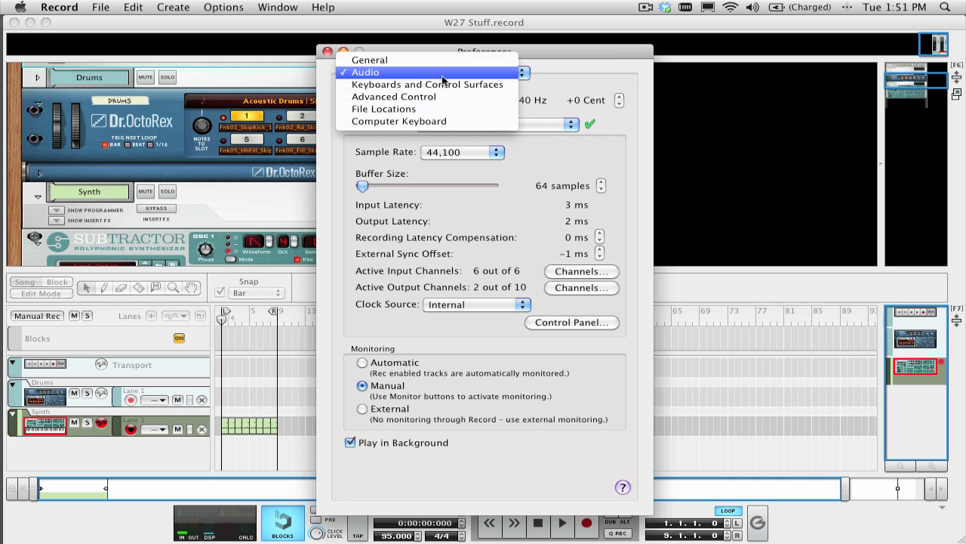
left_click(445, 73)
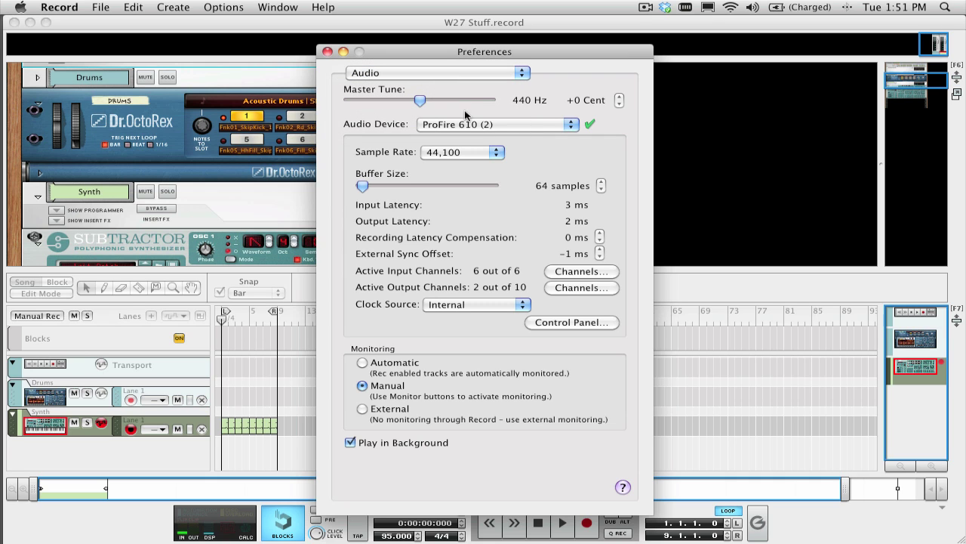
left_click(600, 273)
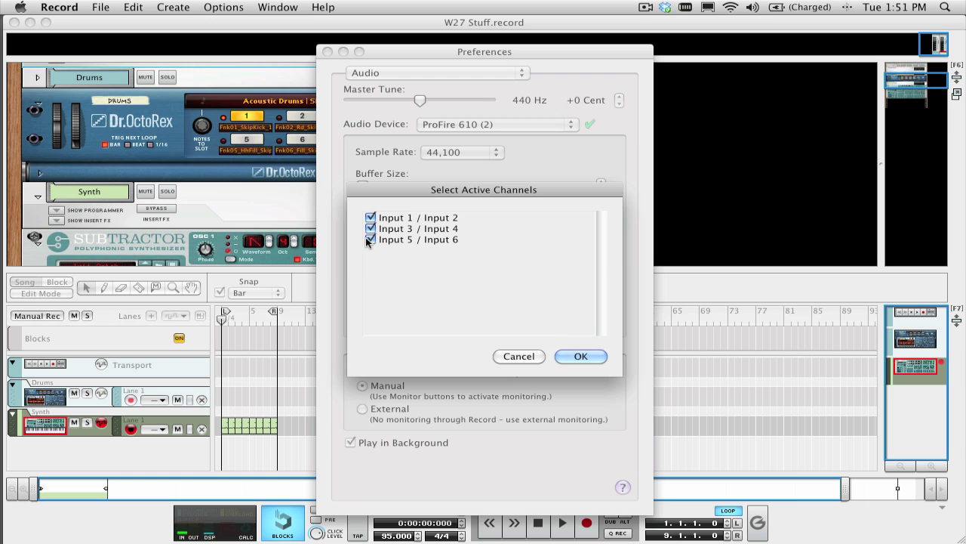
left_click(579, 356)
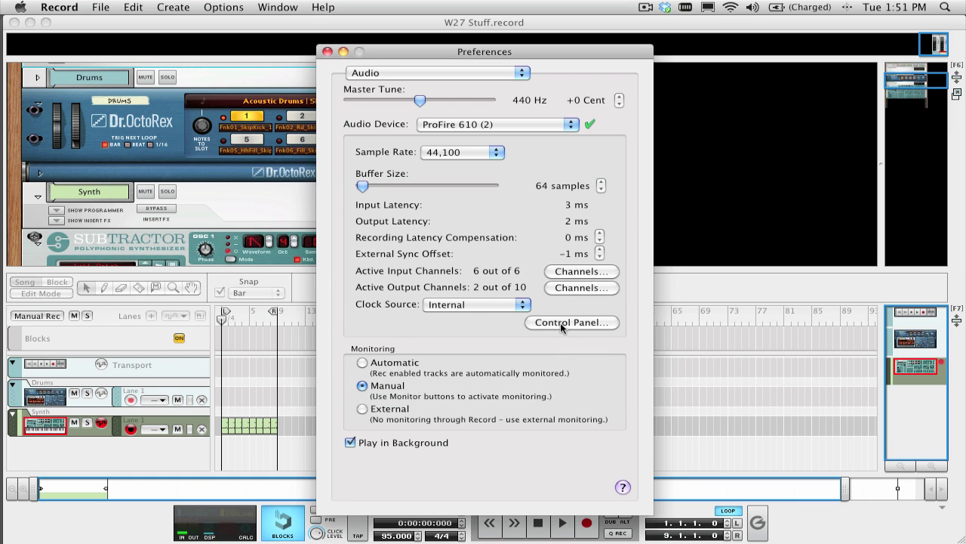
Activate outputs 3/4 through 9/10 for all 10 channels, keep the 64-sample buffer, and close Preferences.
left_click(585, 287)
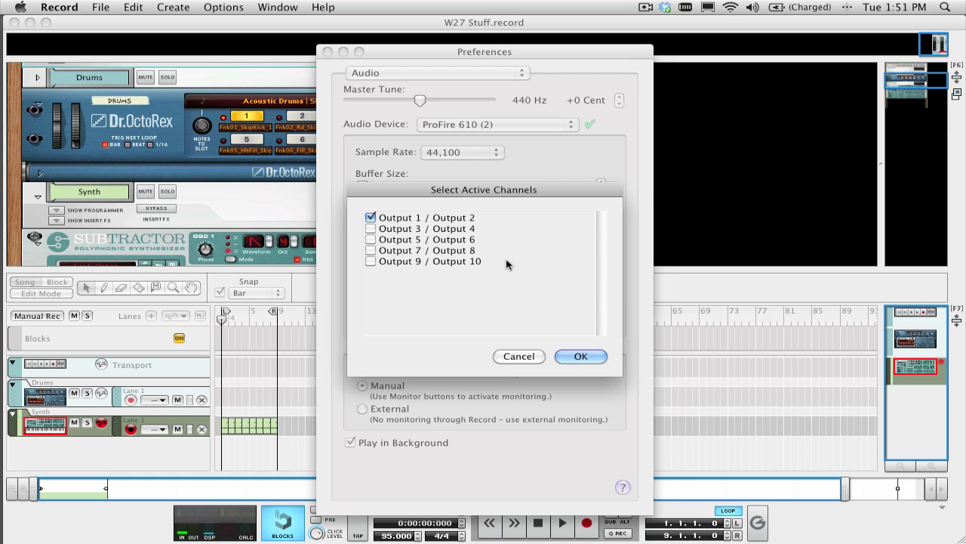
left_click(370, 228)
left_click(370, 240)
left_click(371, 250)
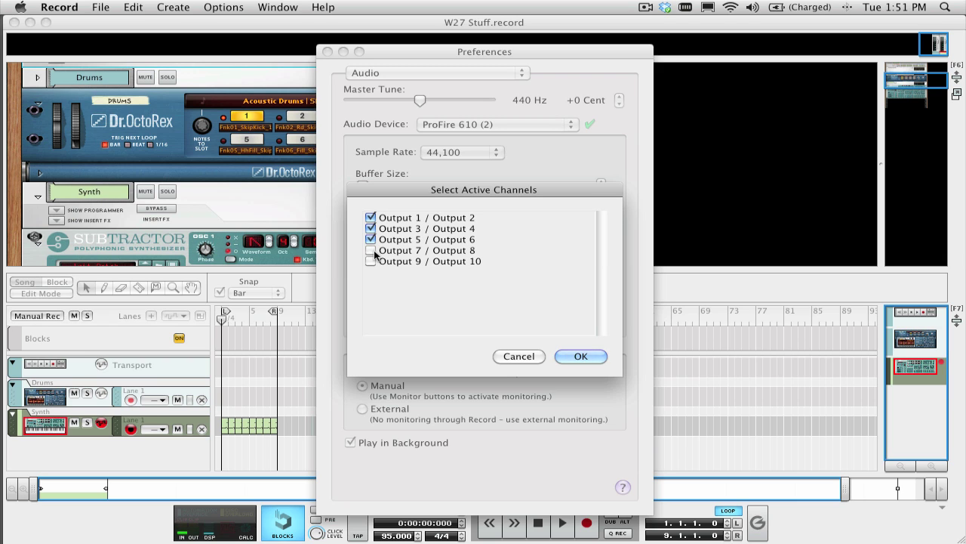
left_click(370, 262)
left_click(581, 356)
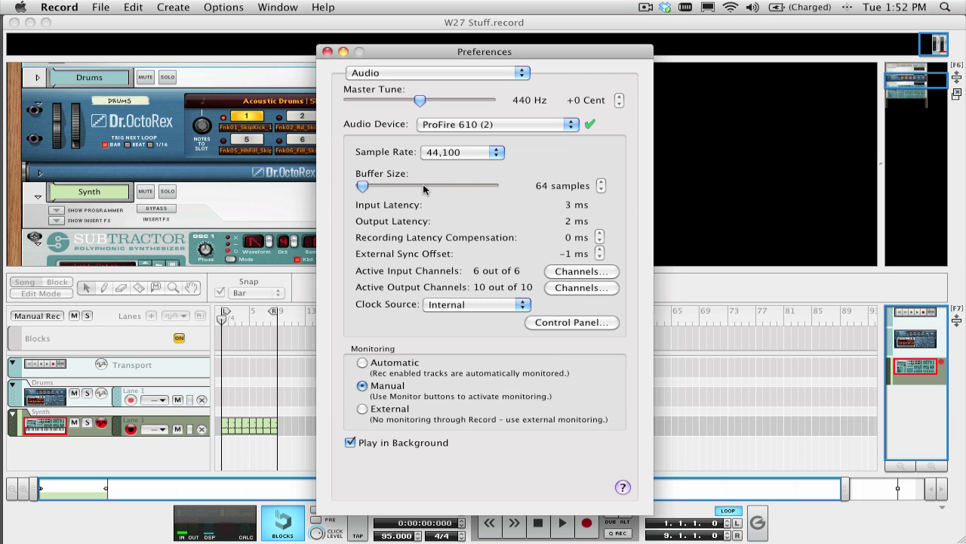
mouse_move(364, 187)
left_mouse_down()
mouse_move(384, 188)
mouse_move(357, 188)
left_mouse_up()
left_click(328, 52)
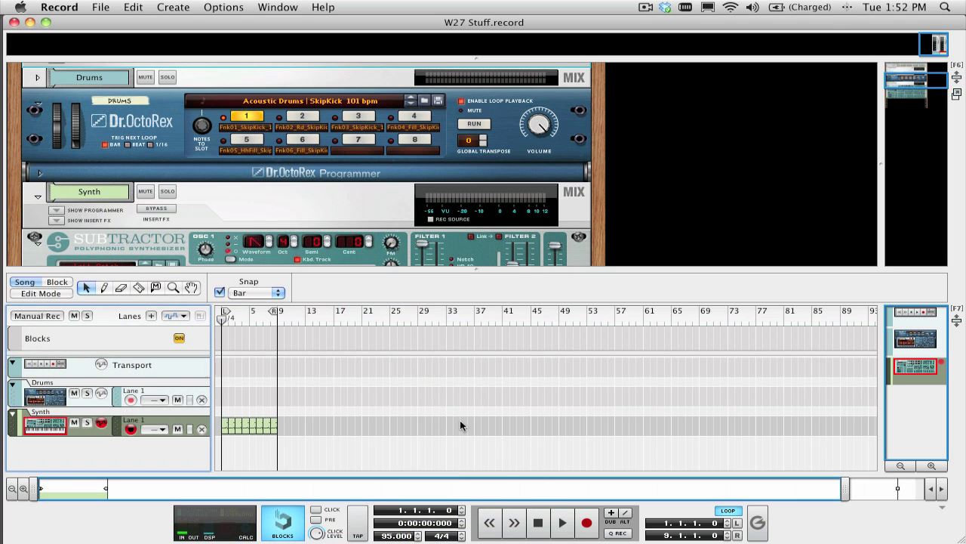
Mute the Synth track and hide the sequencer so the rack fills the window.
left_click(74, 422)
scroll(308, 243, "up", 5)
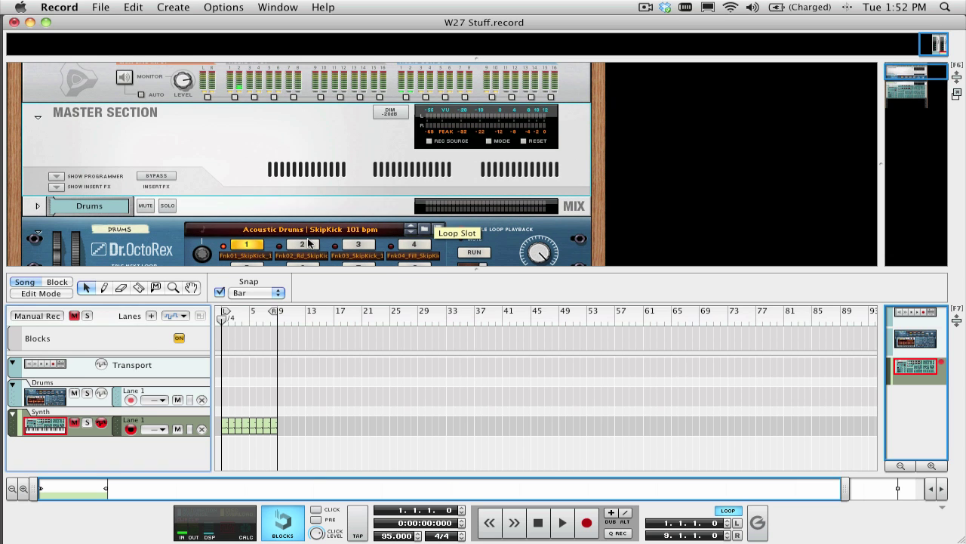
key("F7")
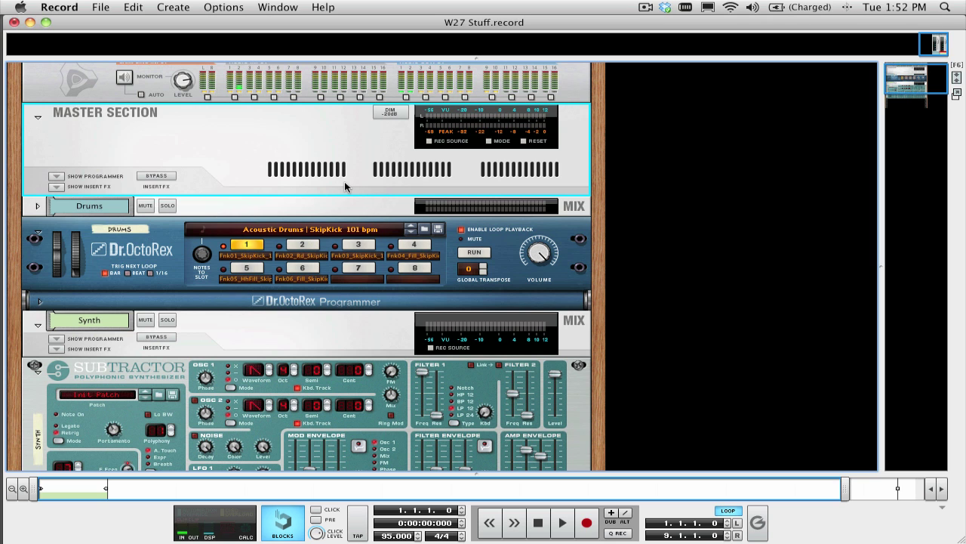
Turn the rack around and cable the Master Section's FX Send 1 to the audio interface outputs.
key("Tab")
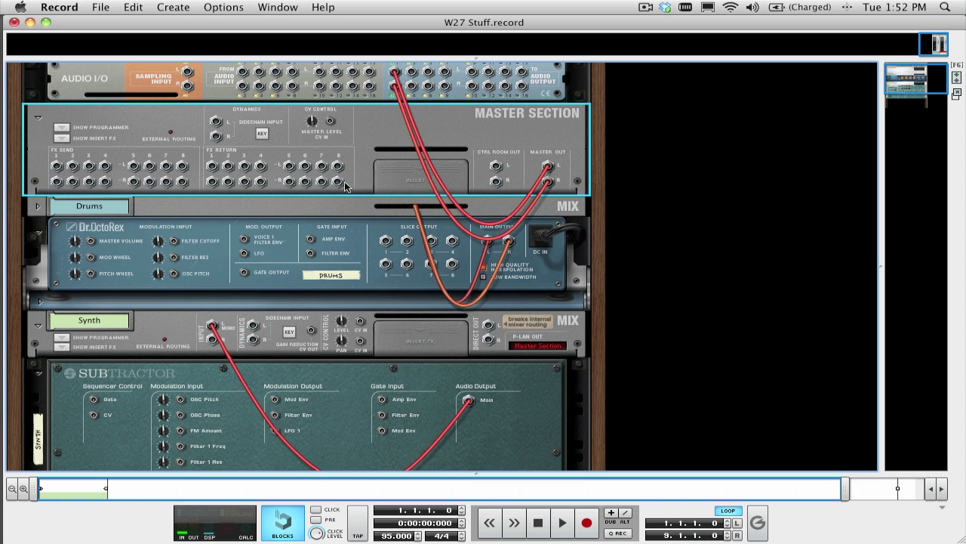
scroll(342, 185, "up", 2)
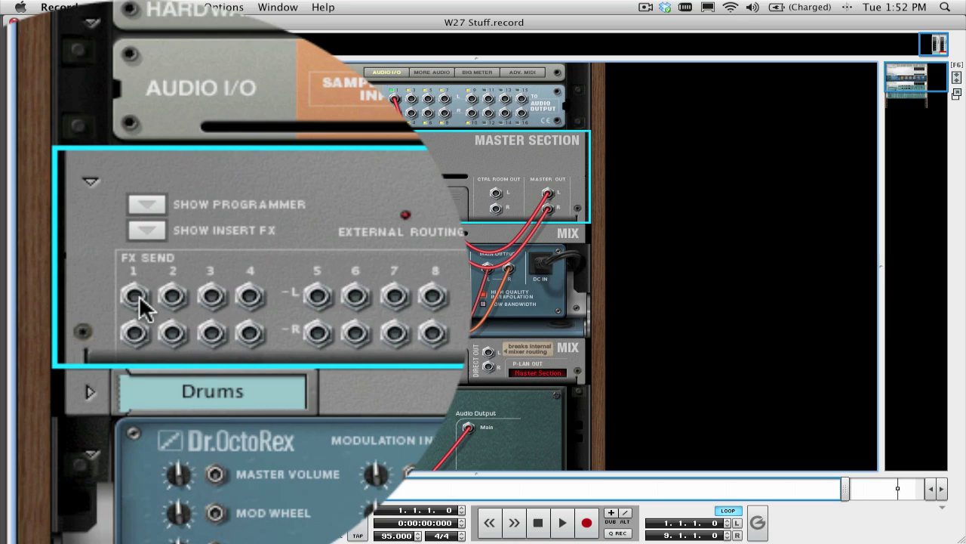
left_click_drag(139, 295, 416, 238)
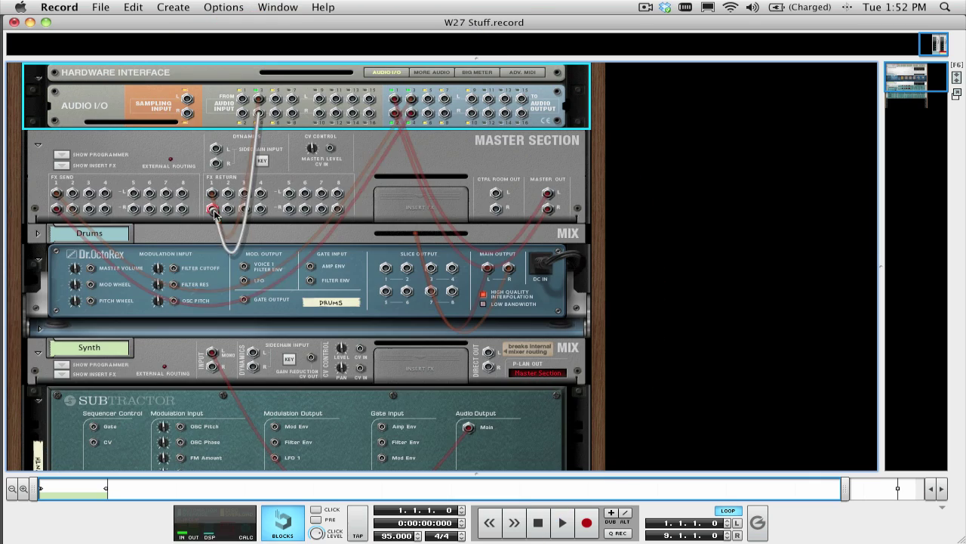
Flip the rack to the front, check the Drums FX 1 send in the Mixer, and return to the Sequencer.
key("Tab")
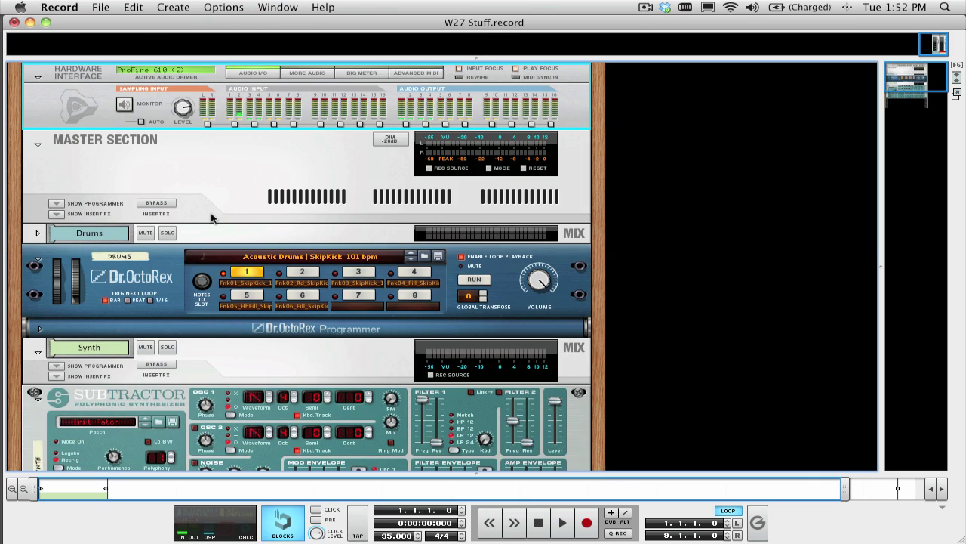
key("F5")
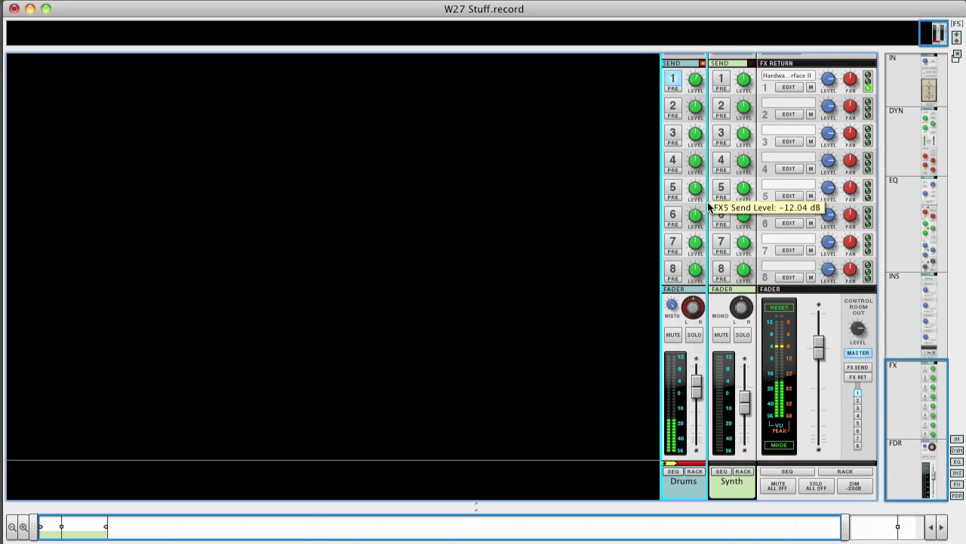
scroll(633, 242, "up", 8)
scroll(633, 242, "down", 5)
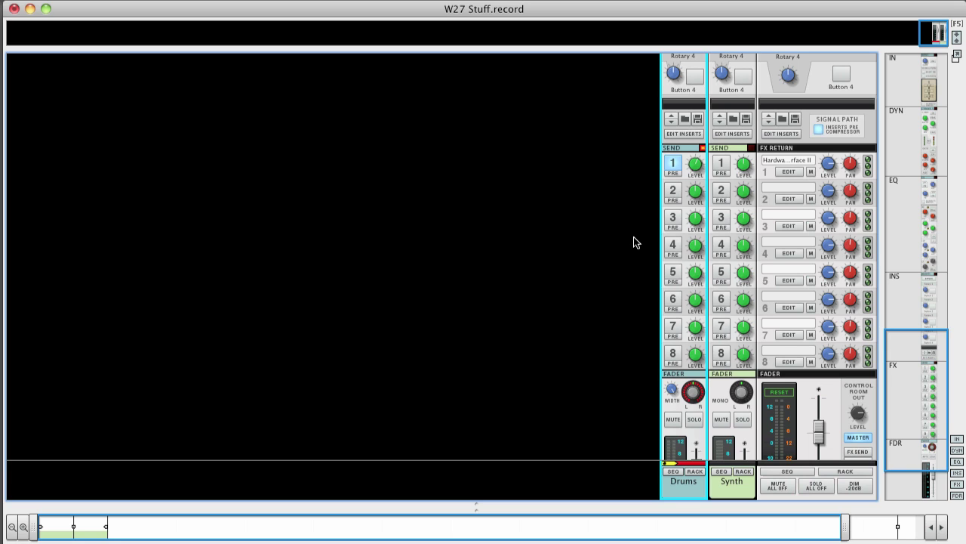
key("F7")
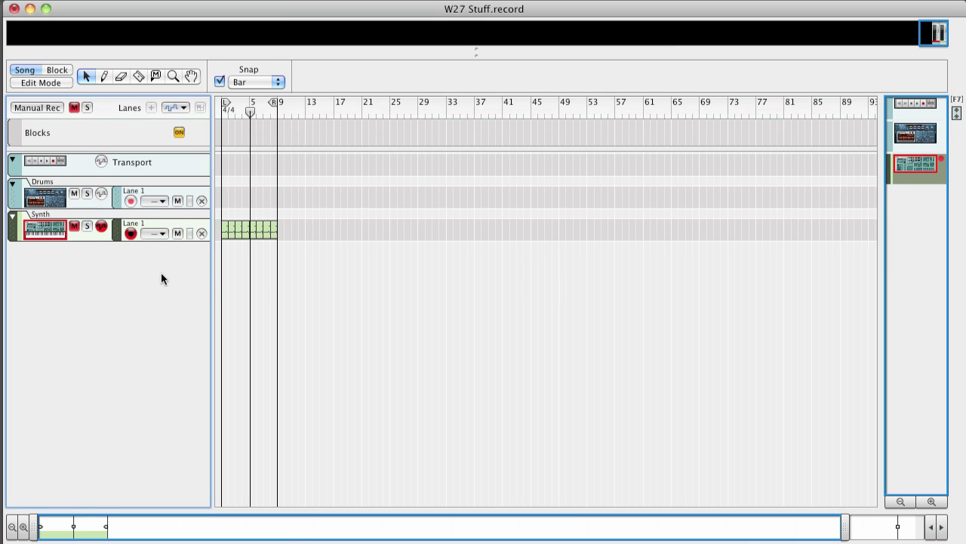
Select the Drums track, show the rack from the back, and pick the Drums channel as insertion point.
left_click(180, 187)
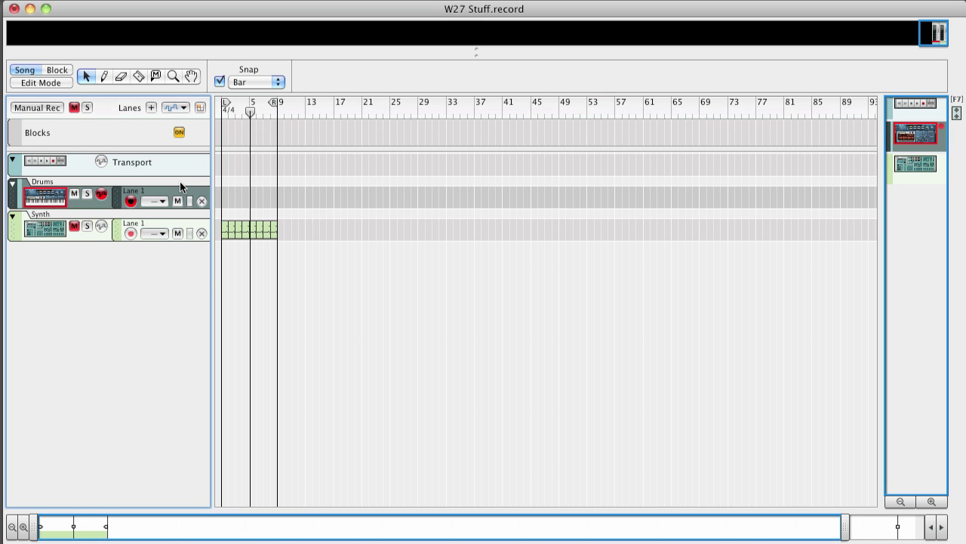
left_click(135, 299)
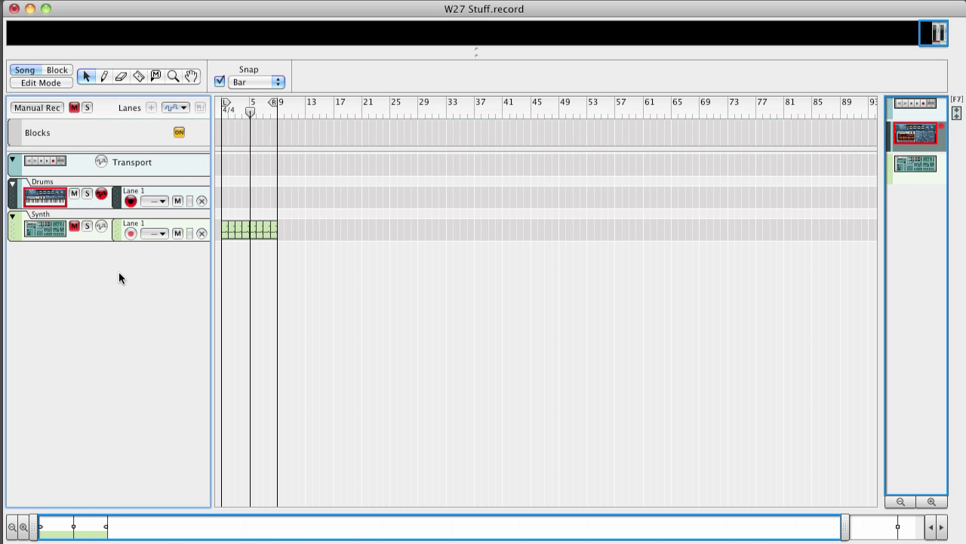
key("F6")
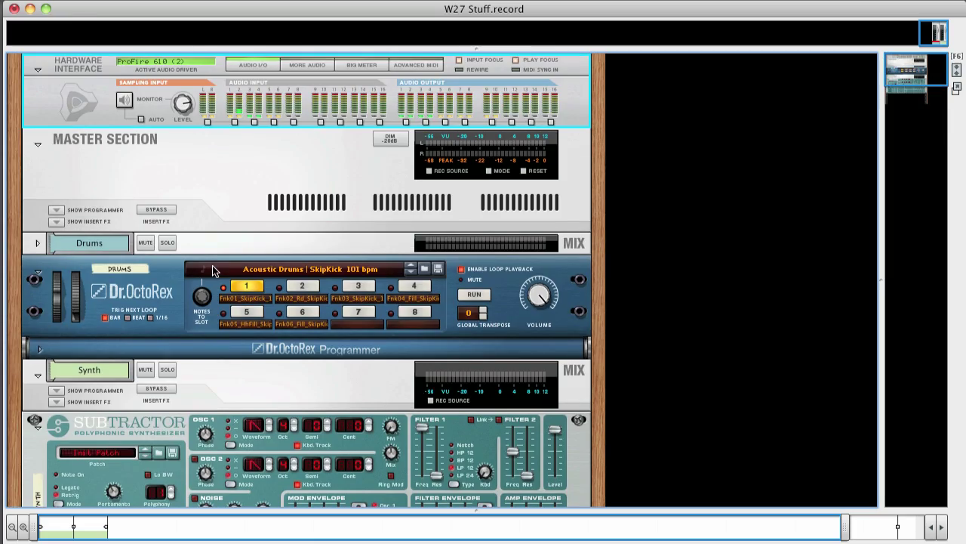
key("Tab")
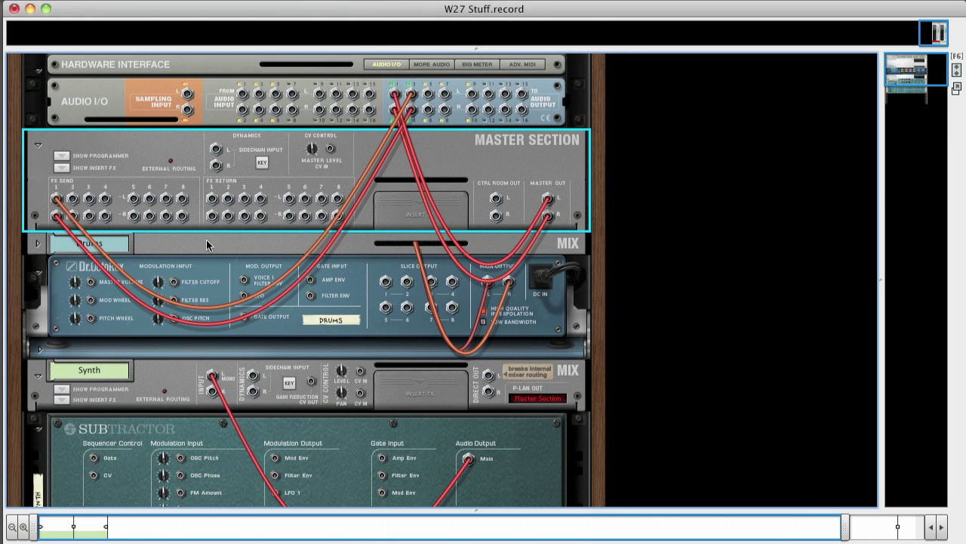
left_click(207, 241)
Create Audio Track 1 below Drums and set its input to Stereo Input.
left_click(163, 1)
left_click(197, 10)
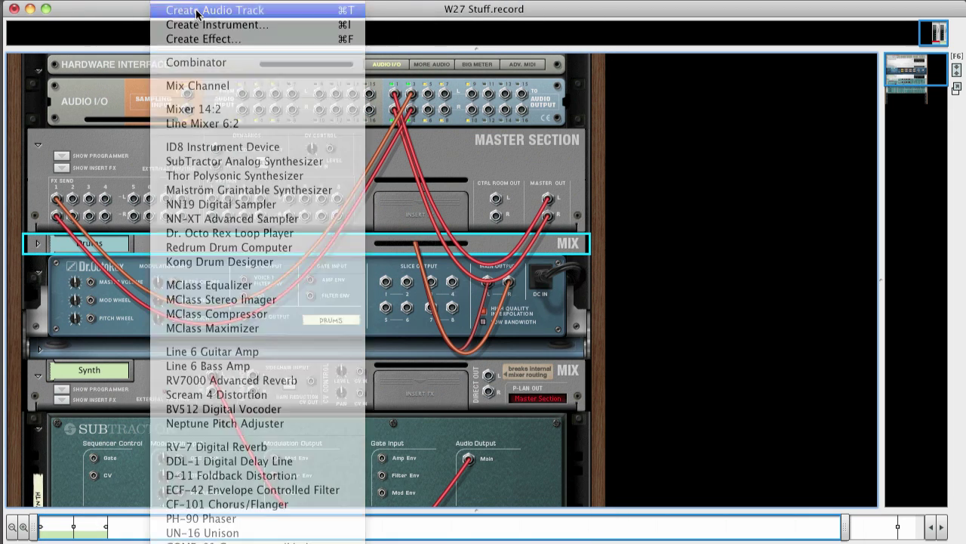
left_click(38, 370)
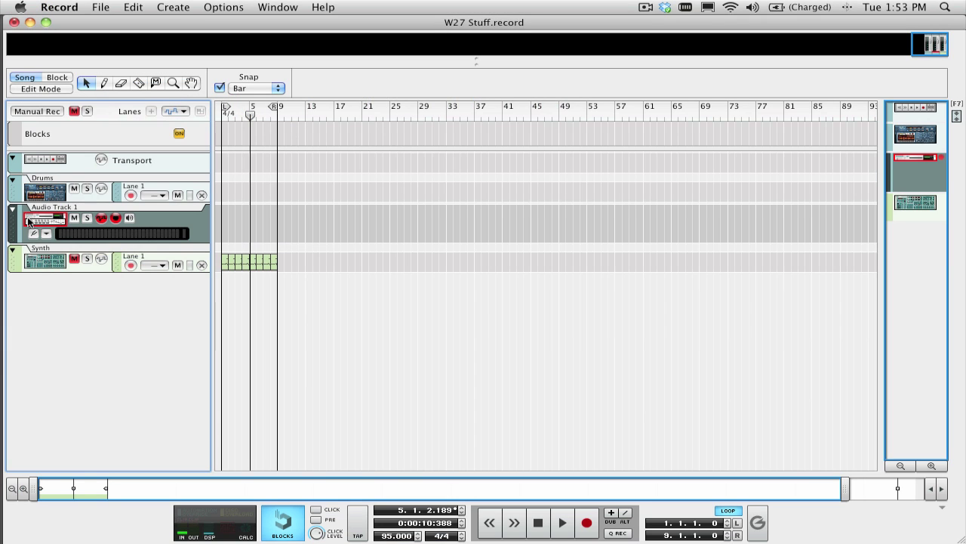
left_click(45, 234)
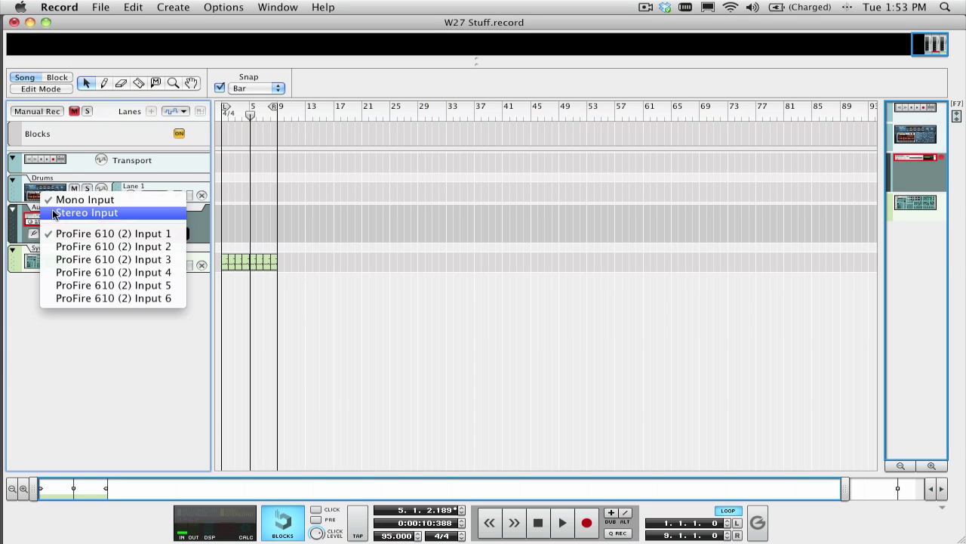
left_click(52, 211)
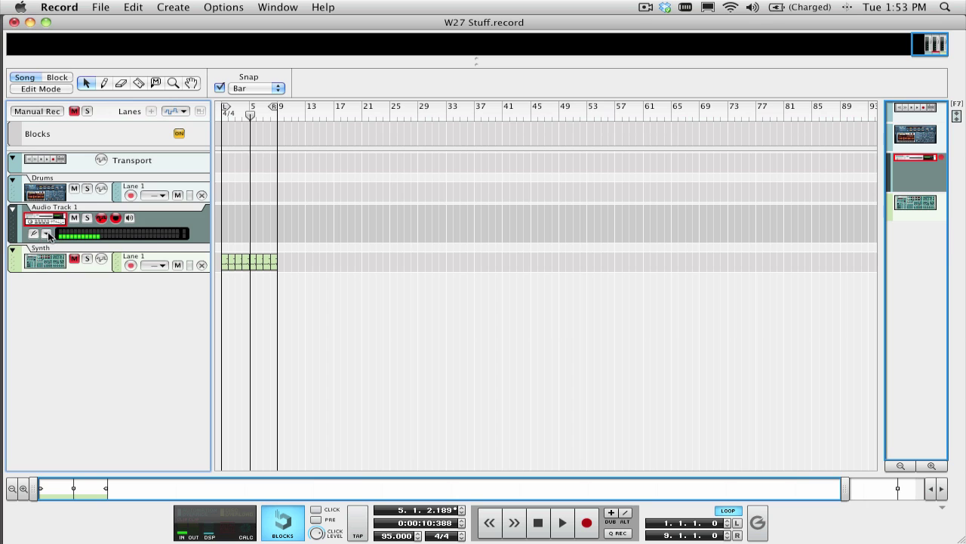
Route ProFire Input 3 + Input 4 into Audio Track 1, test with monitoring, then record a take.
left_click(48, 234)
left_click(52, 246)
left_click(537, 522)
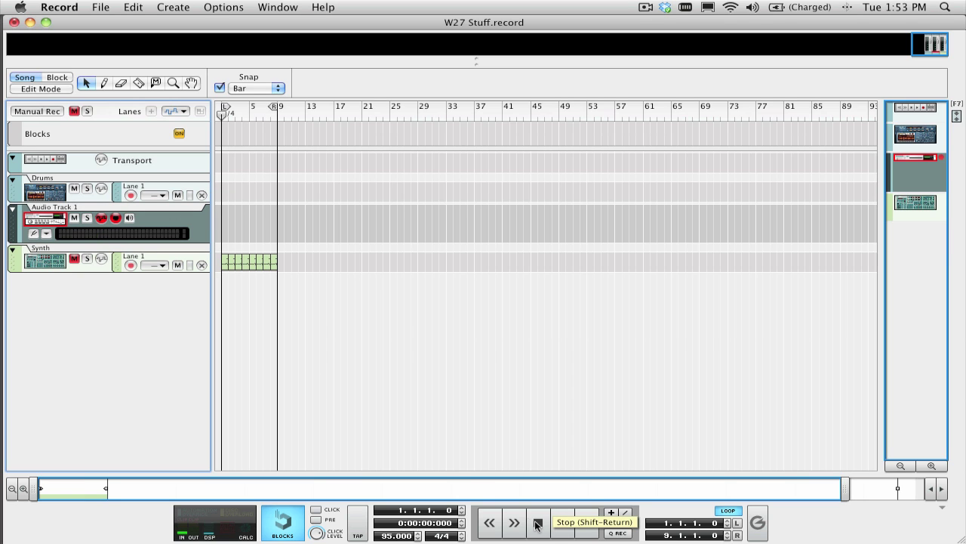
left_click(558, 524)
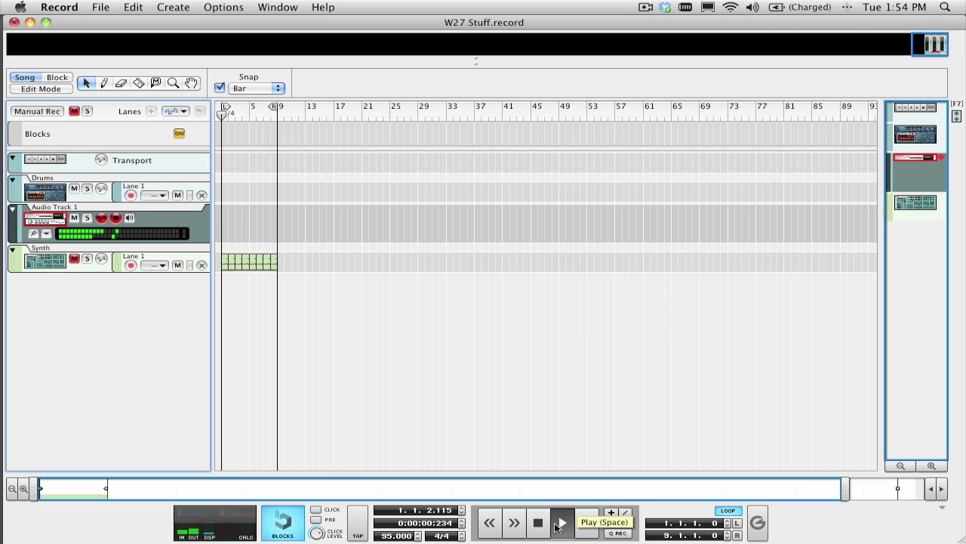
left_click(128, 218)
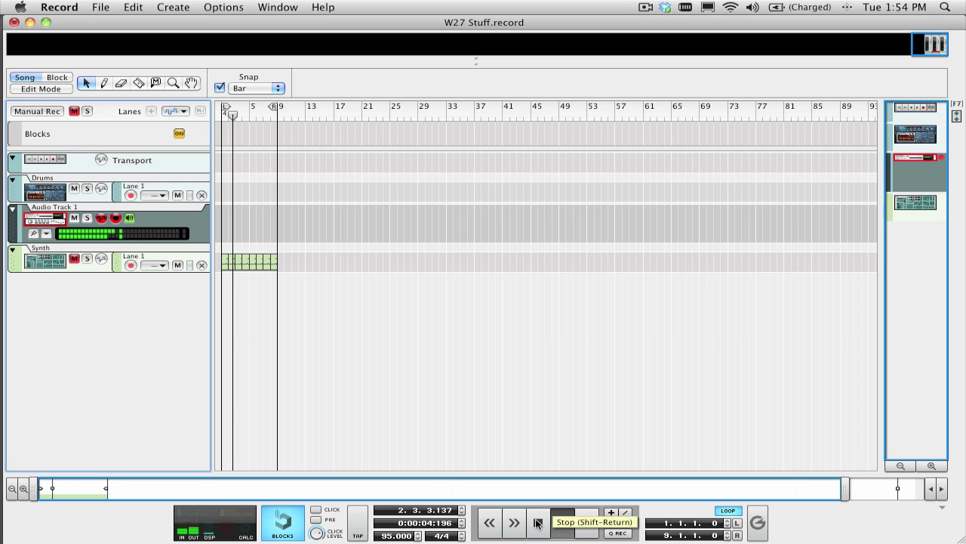
left_click(537, 522)
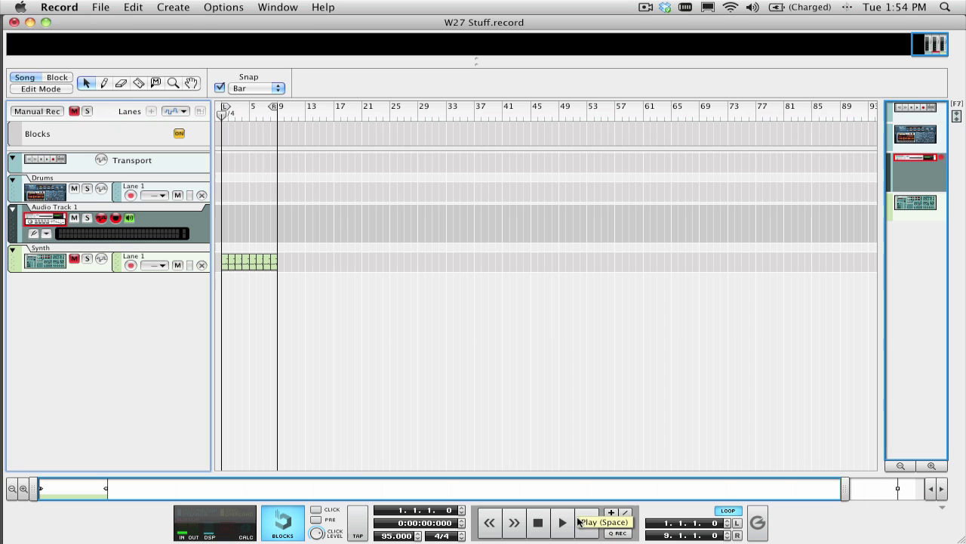
left_click(587, 522)
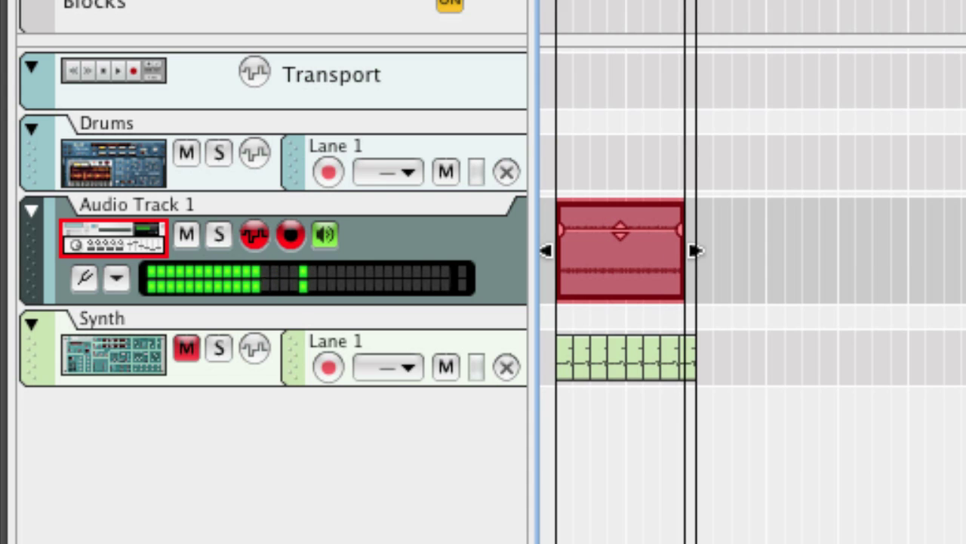
Stop recording, disable Audio Track 1's monitoring, solo it, and play back the new clip.
key("space")
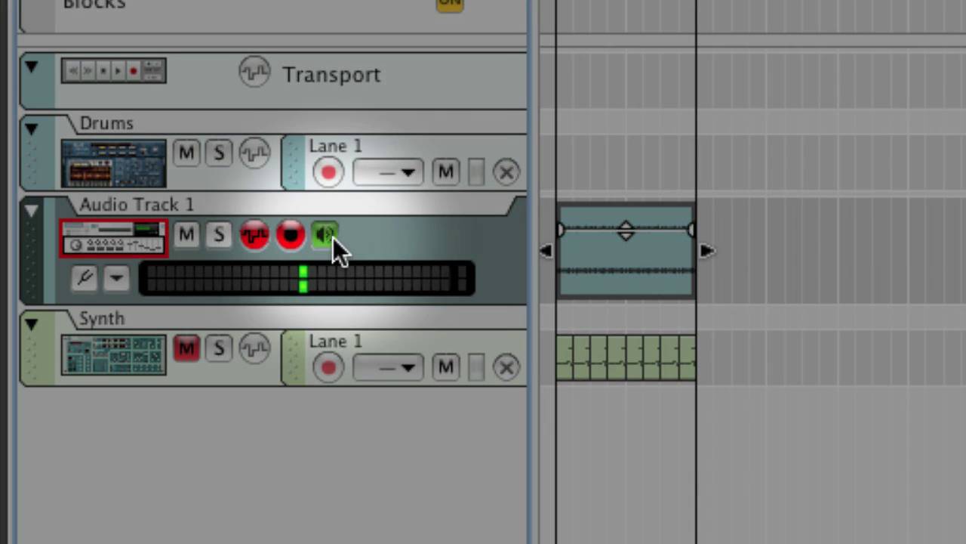
left_click(330, 237)
left_click(224, 236)
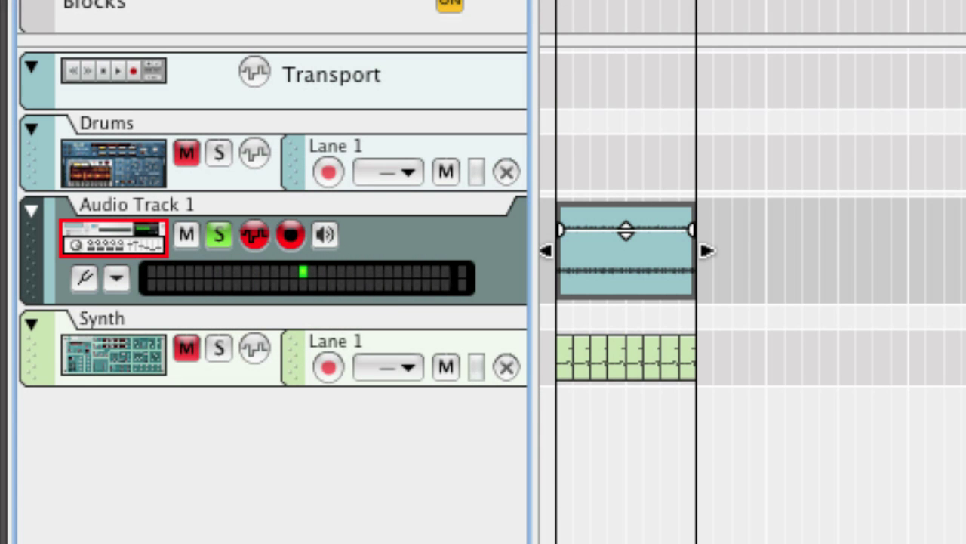
key("space")
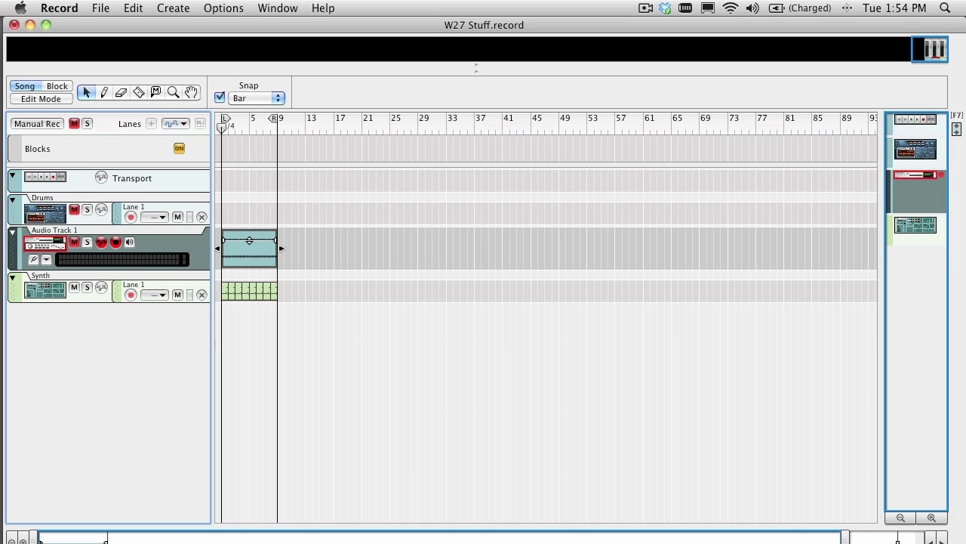
Show the rack and flip it back and forth to inspect the rear cabling, then return to the sequencer.
key("F6")
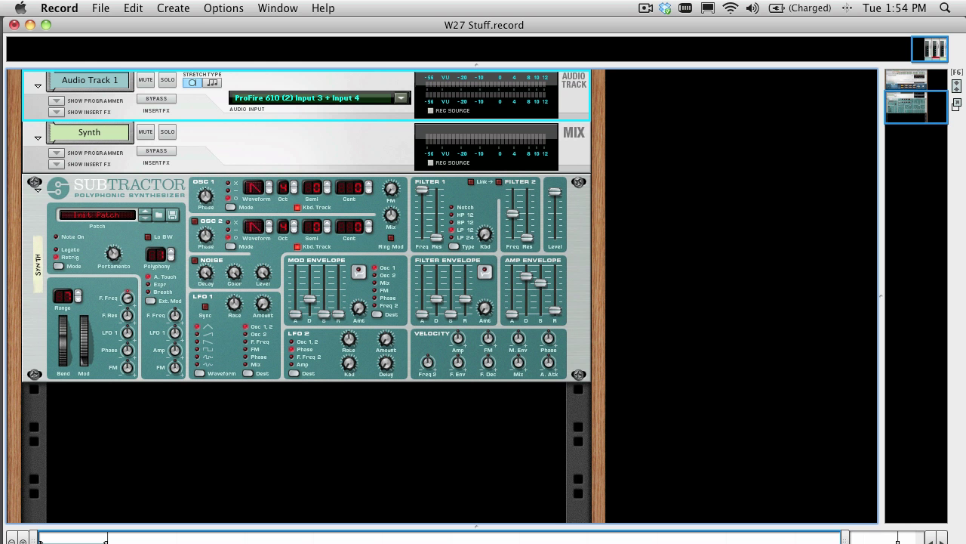
scroll(423, 317, "up", 8)
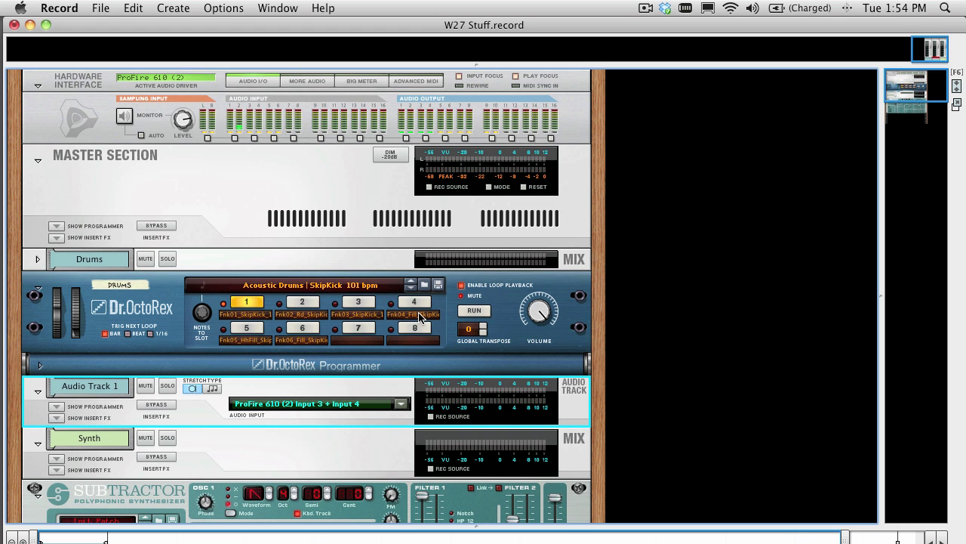
key("Tab")
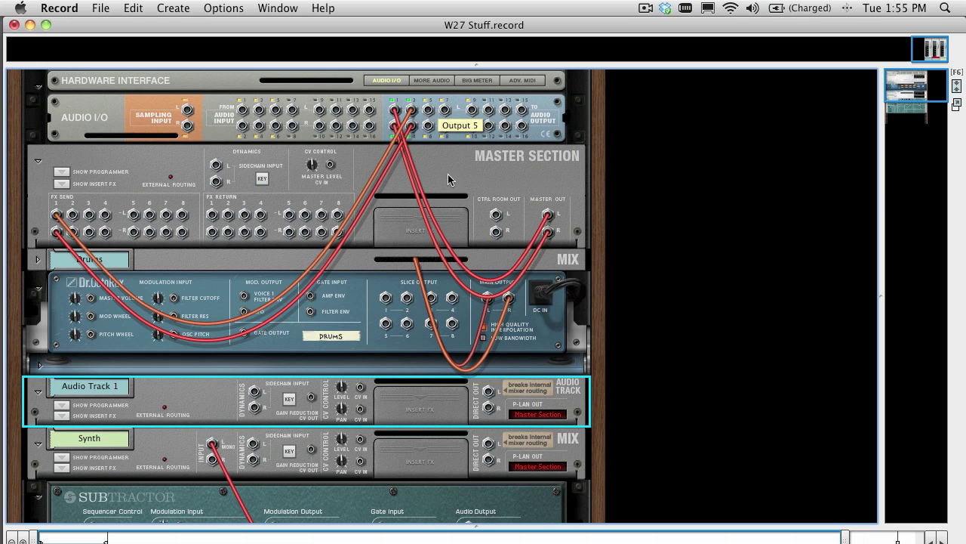
scroll(481, 294, "down", 10)
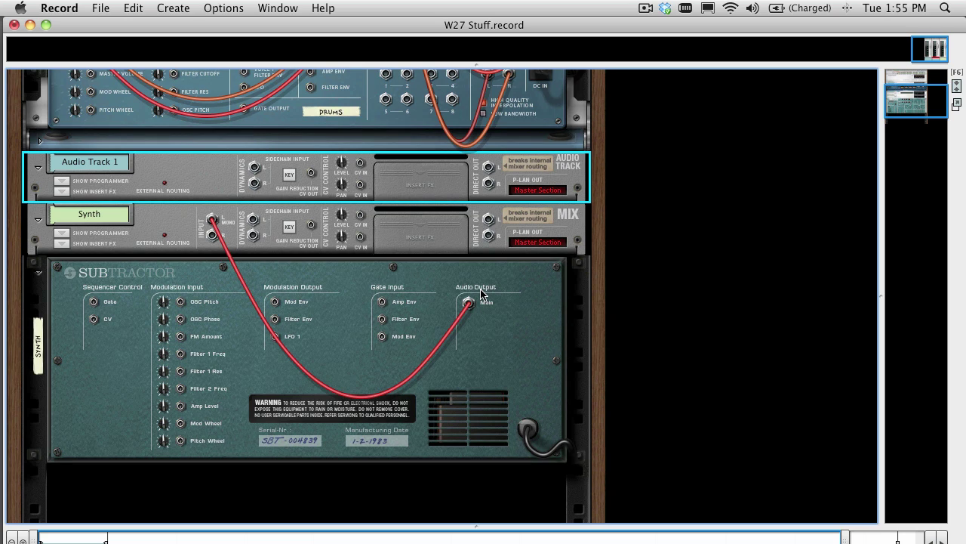
key("Tab")
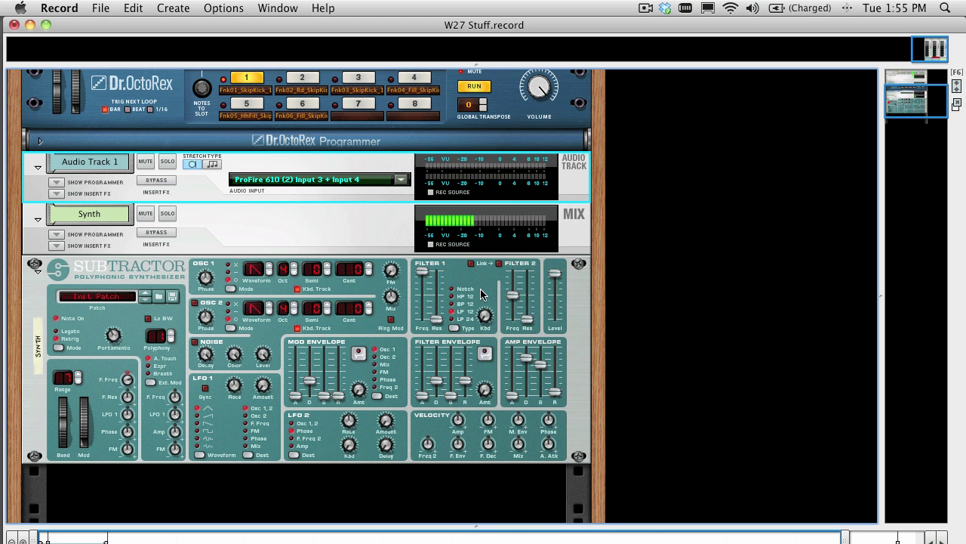
key("Tab")
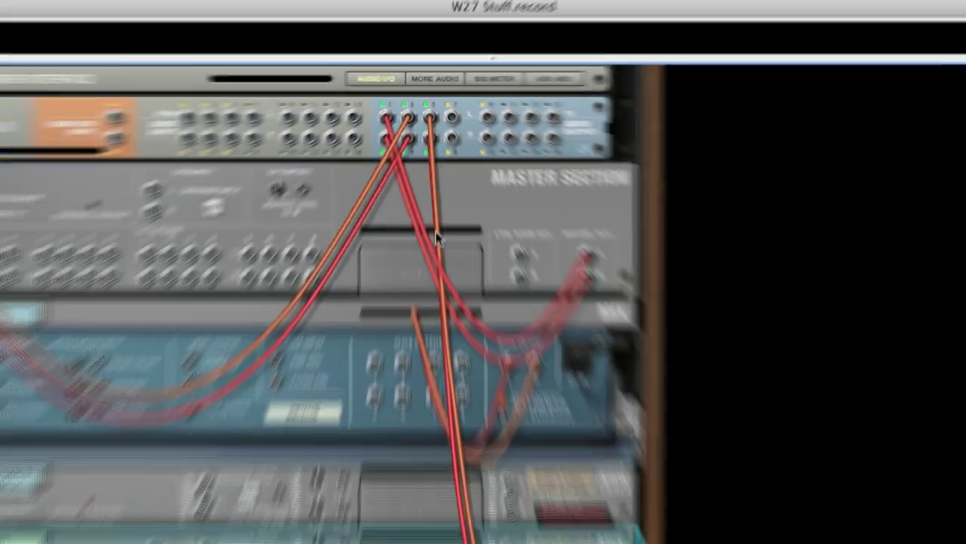
scroll(435, 232, "down", 10)
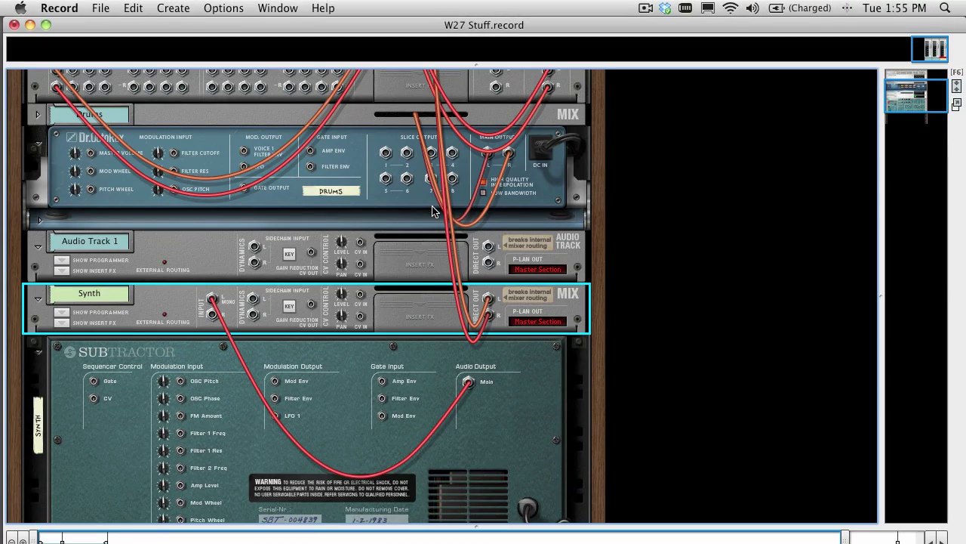
key("Tab")
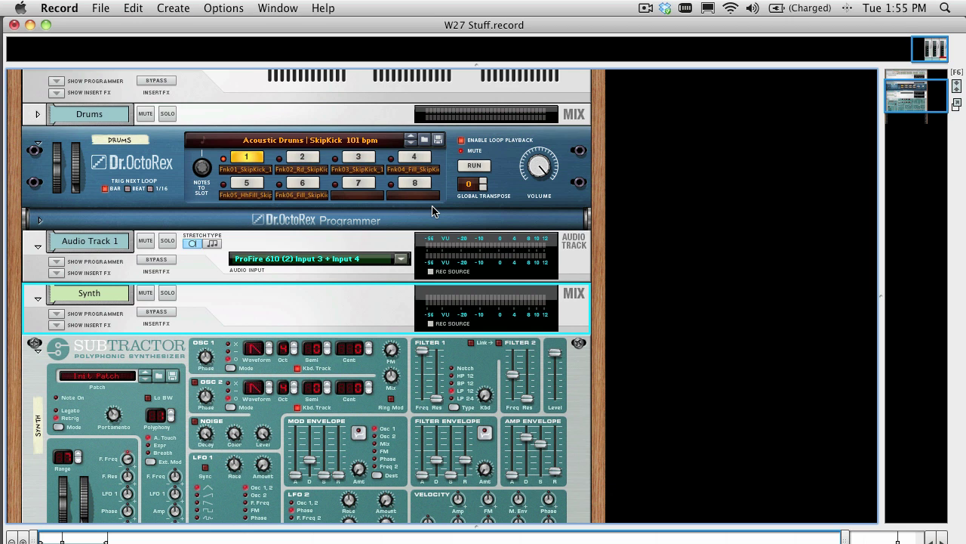
key("F7")
Clear the track selection and create a new audio track, Audio Track 2.
left_click(117, 345)
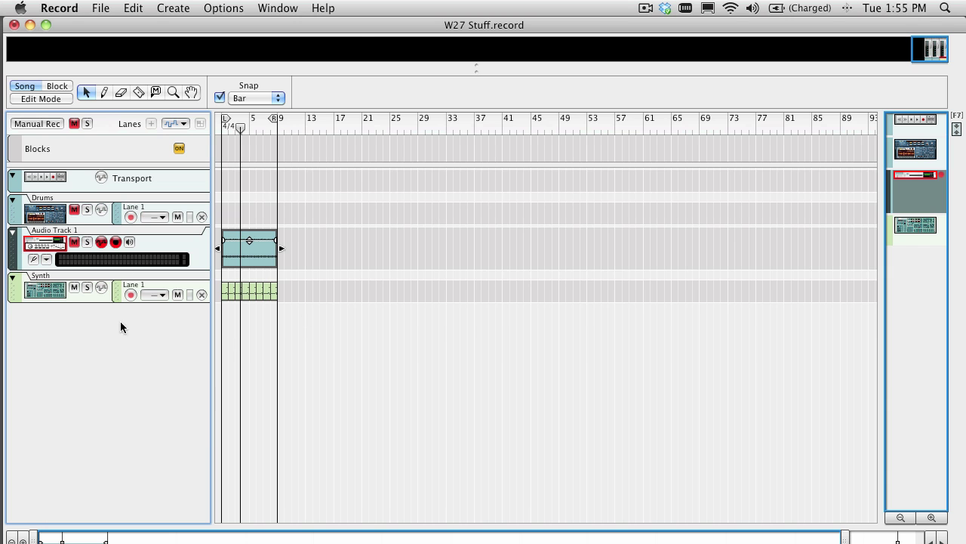
left_click(168, 7)
left_click(180, 29)
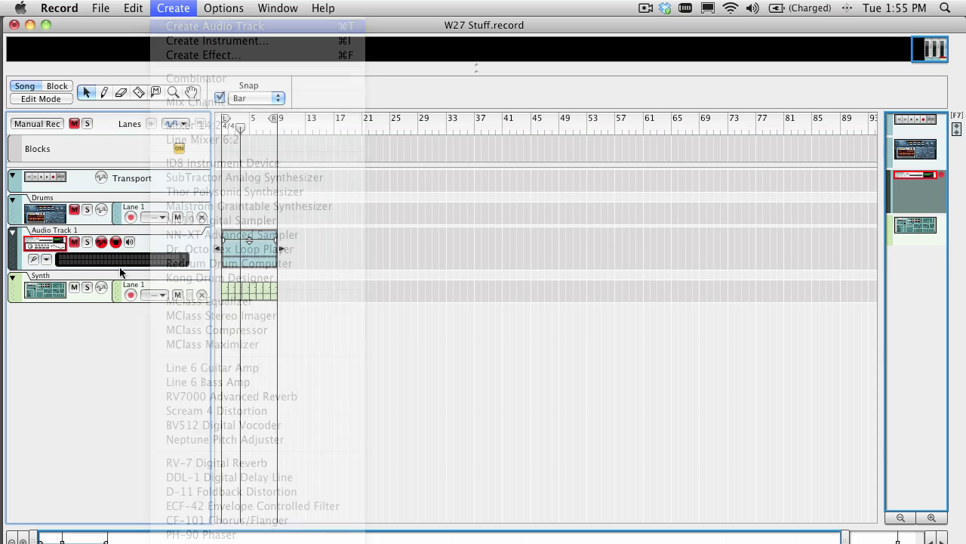
Set Audio Track 2's input to ProFire 610 (2) Input 2 and start recording a take.
left_click(46, 324)
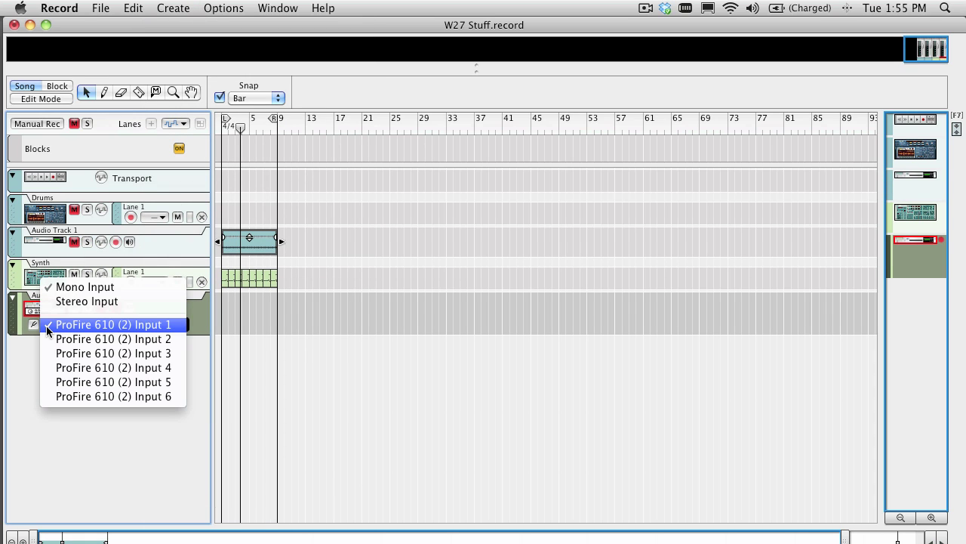
left_click(106, 339)
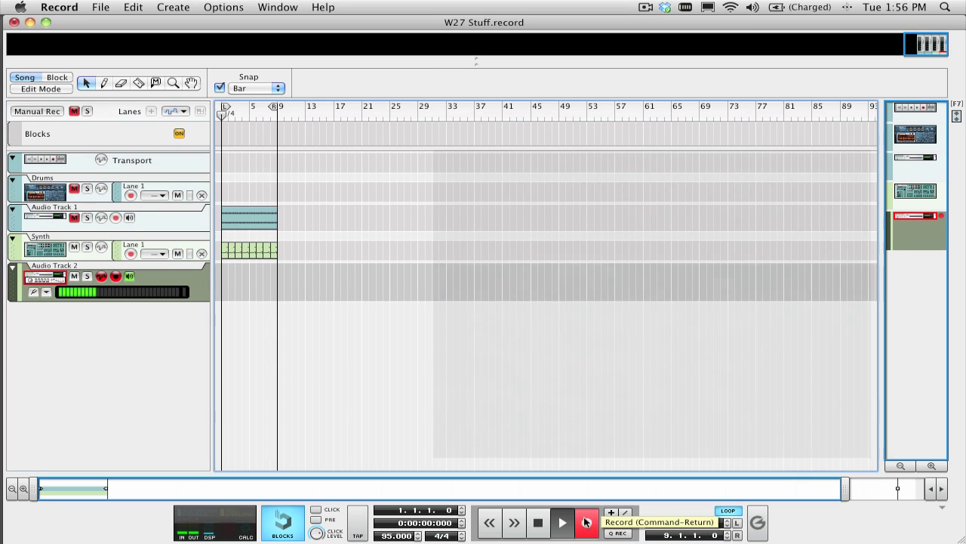
left_click(587, 522)
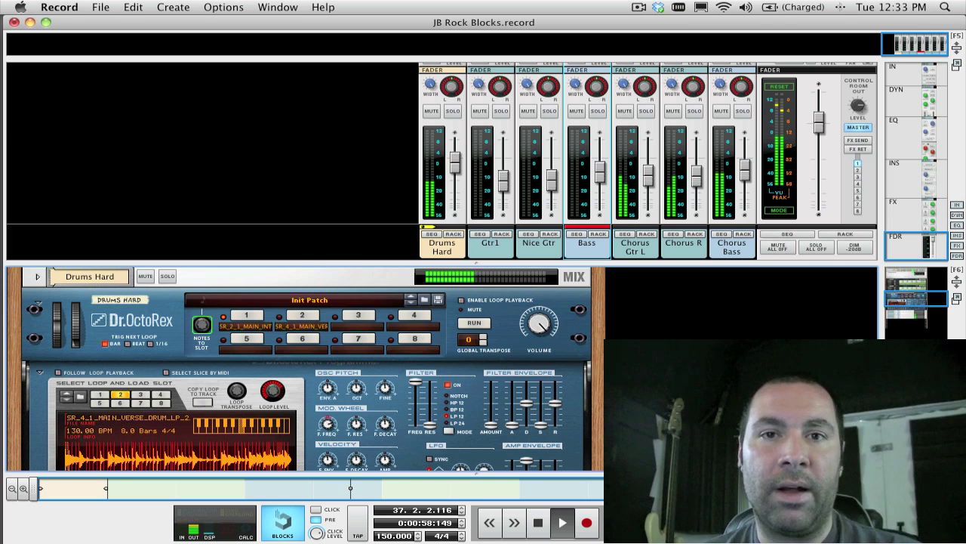
Show the mixer and the Intro/Alt Verse/Main block arrangement together in a split view using F7 and F5.
key("F7")
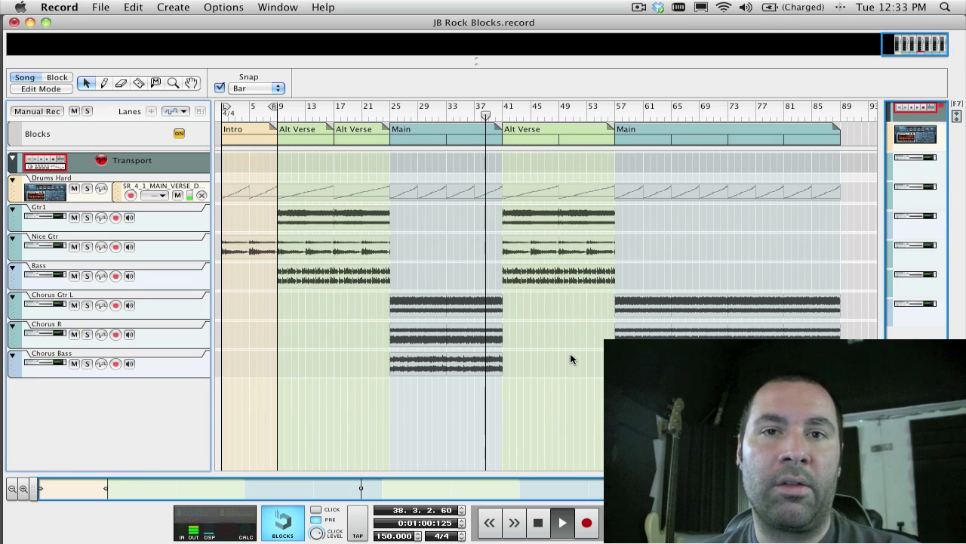
key("F5")
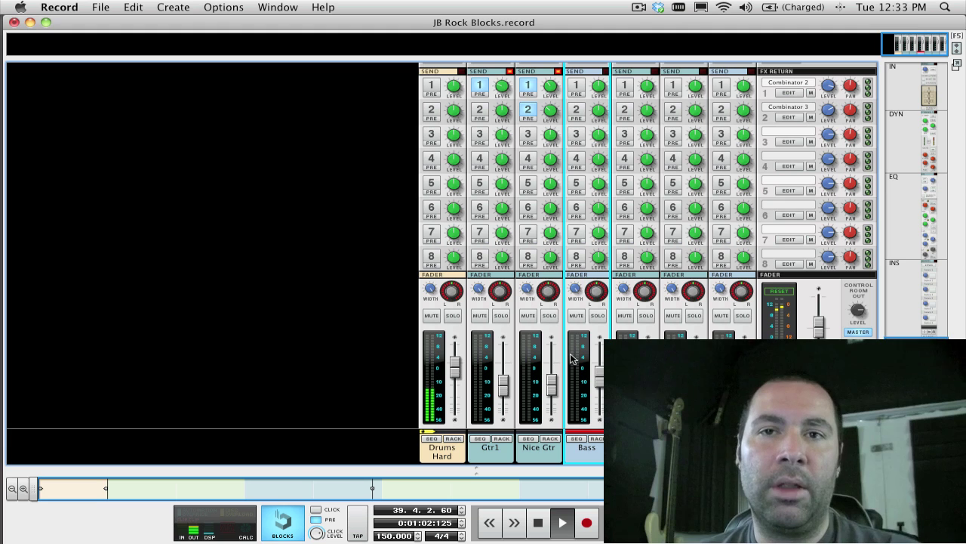
key("F7")
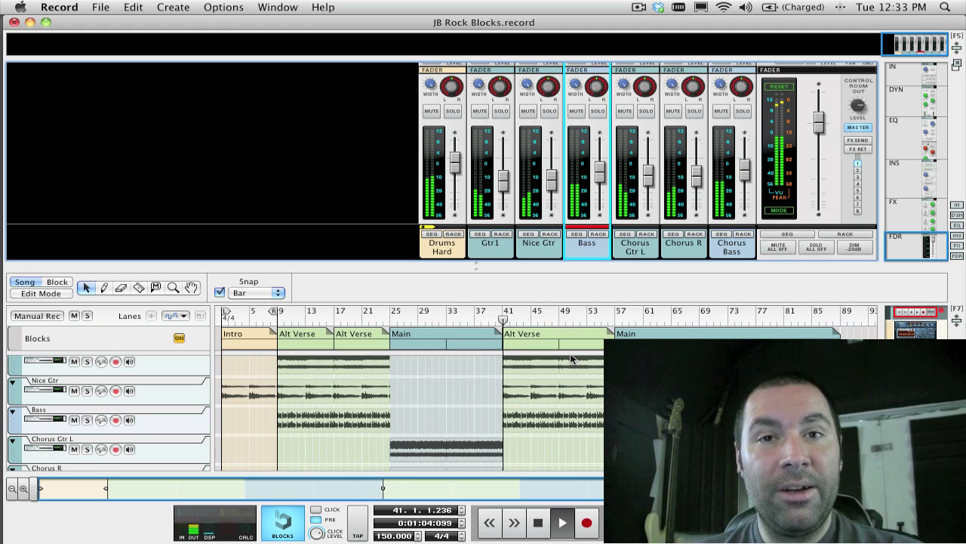